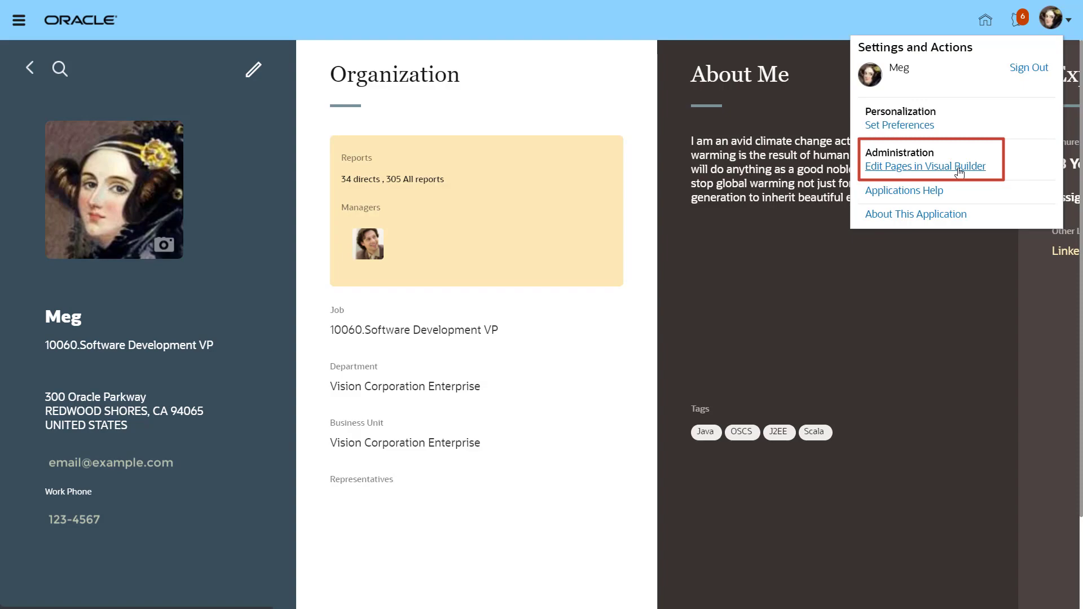
Open the profile page for editing in Visual Builder and open the rule set editor of the PersonBasicInfoLayout component
{"action": "left_click", "coordinate": [959, 167]}
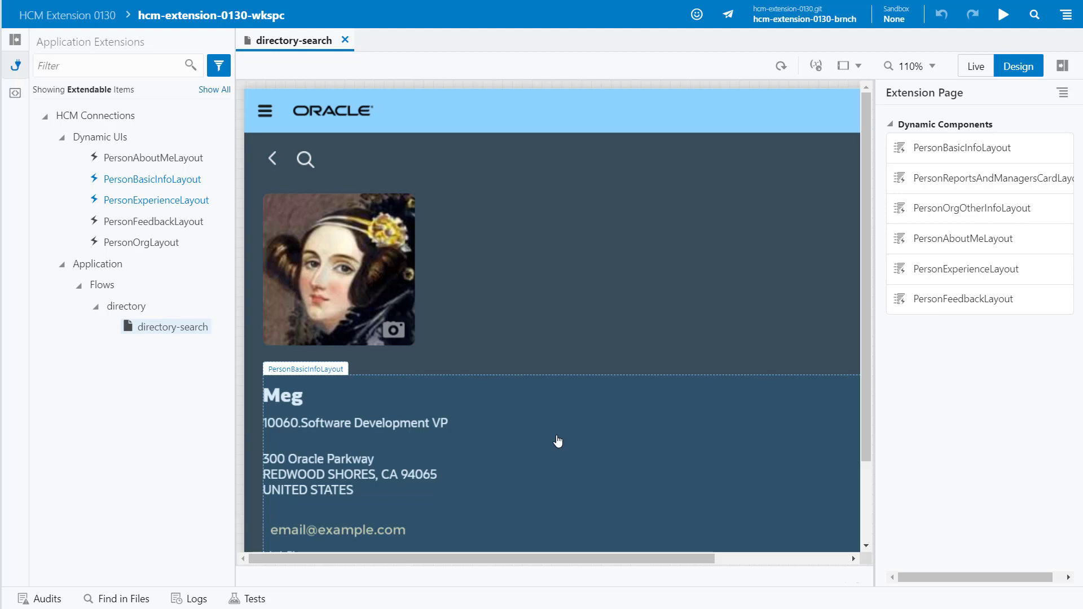
{"action": "left_click", "coordinate": [518, 439]}
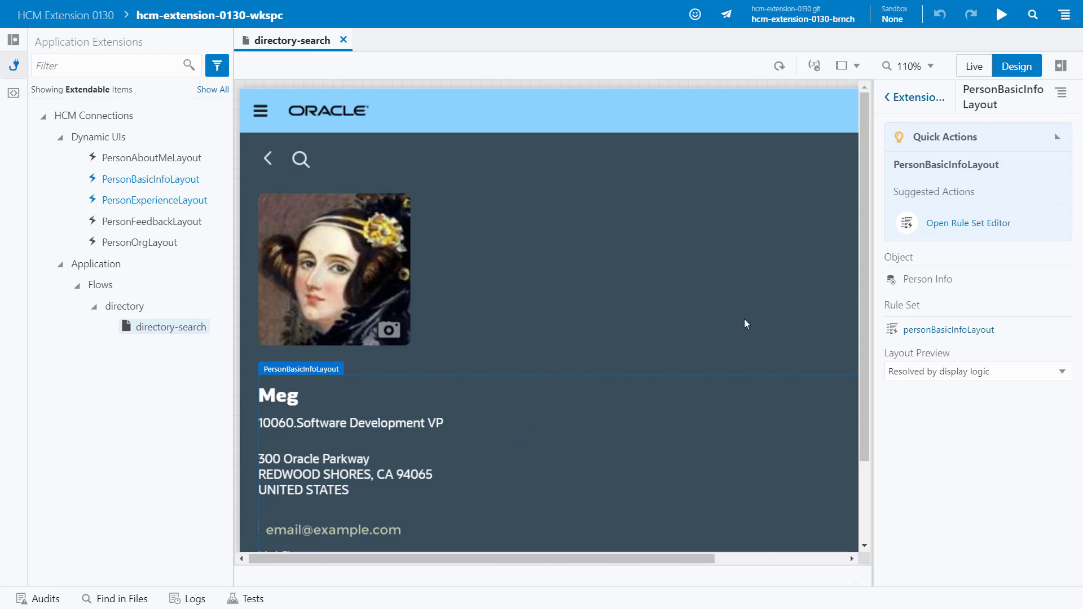
{"action": "left_click", "coordinate": [951, 224]}
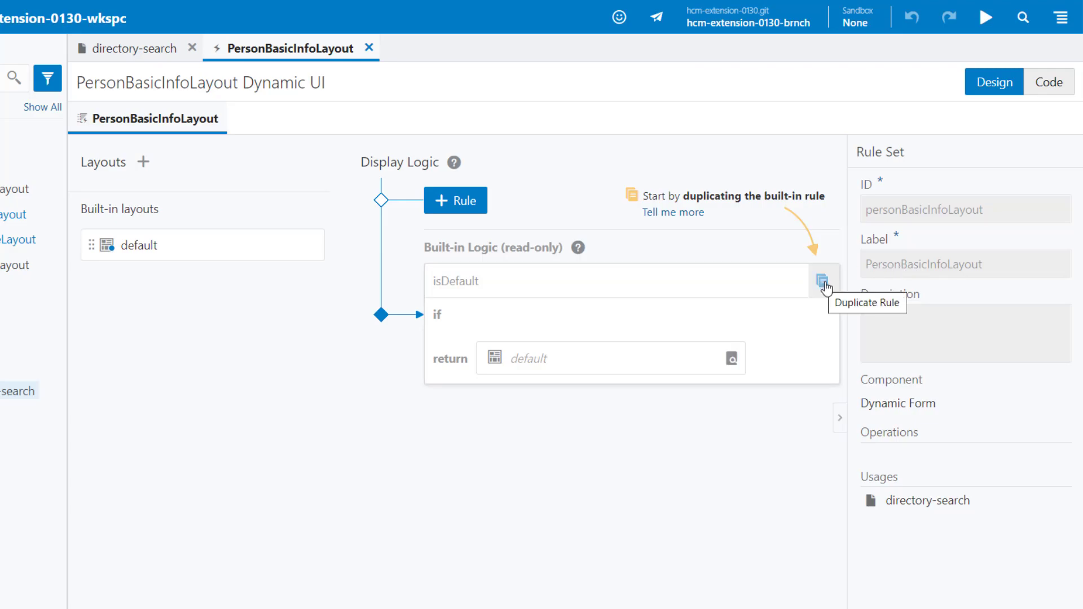
Duplicate the built-in isDefault rule as inCalifornia, including a copy of its layout
{"action": "left_click", "coordinate": [824, 282]}
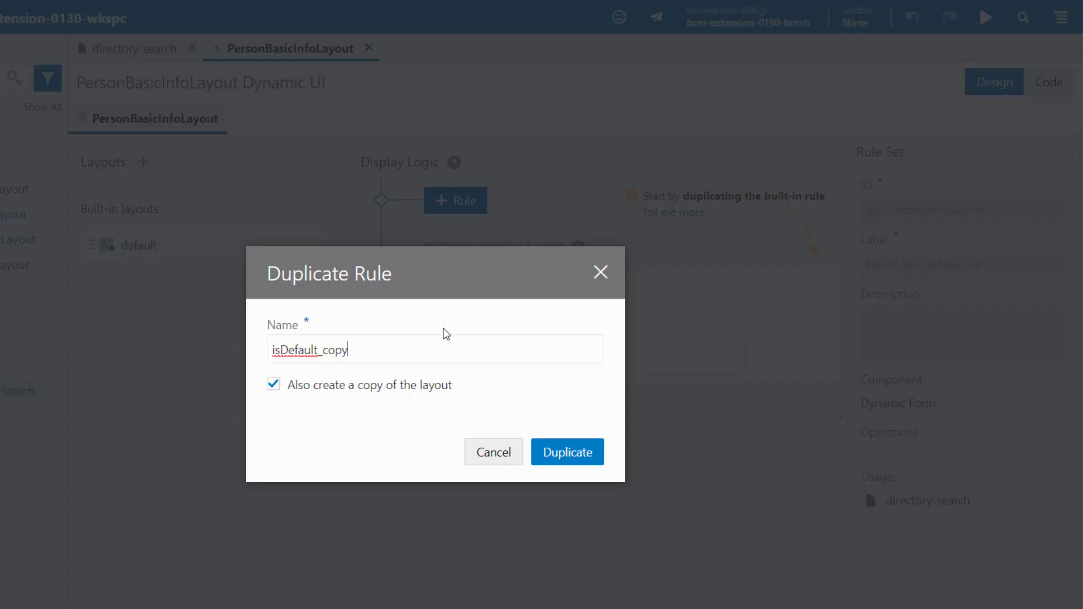
{"action": "left_click_drag", "start_coordinate": [389, 338], "coordinate": [224, 346]}
{"action": "type", "text": "inCalifornia"}
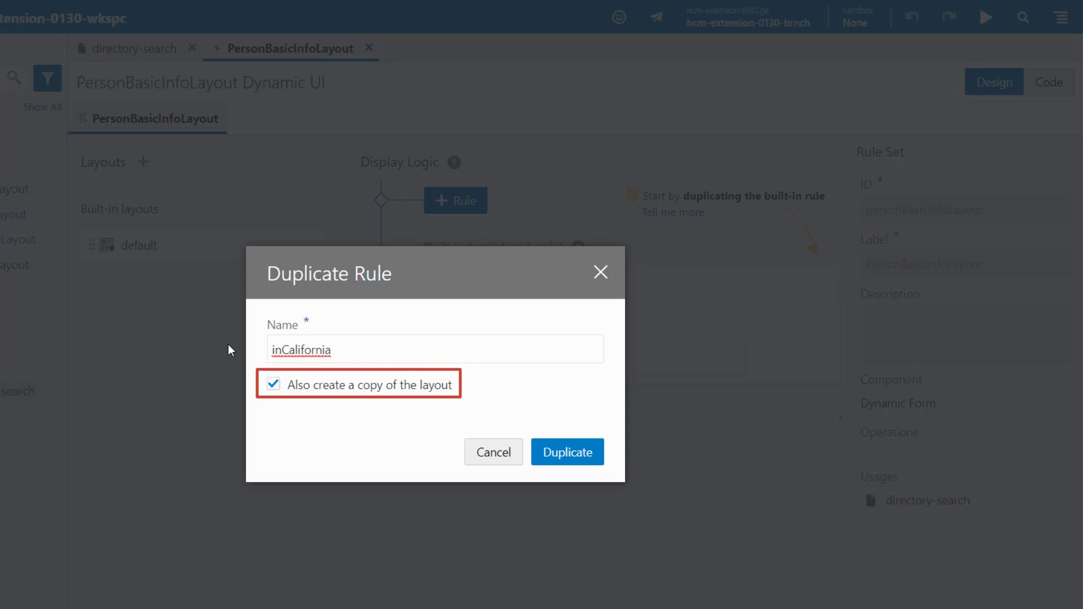
{"action": "left_click", "coordinate": [558, 453]}
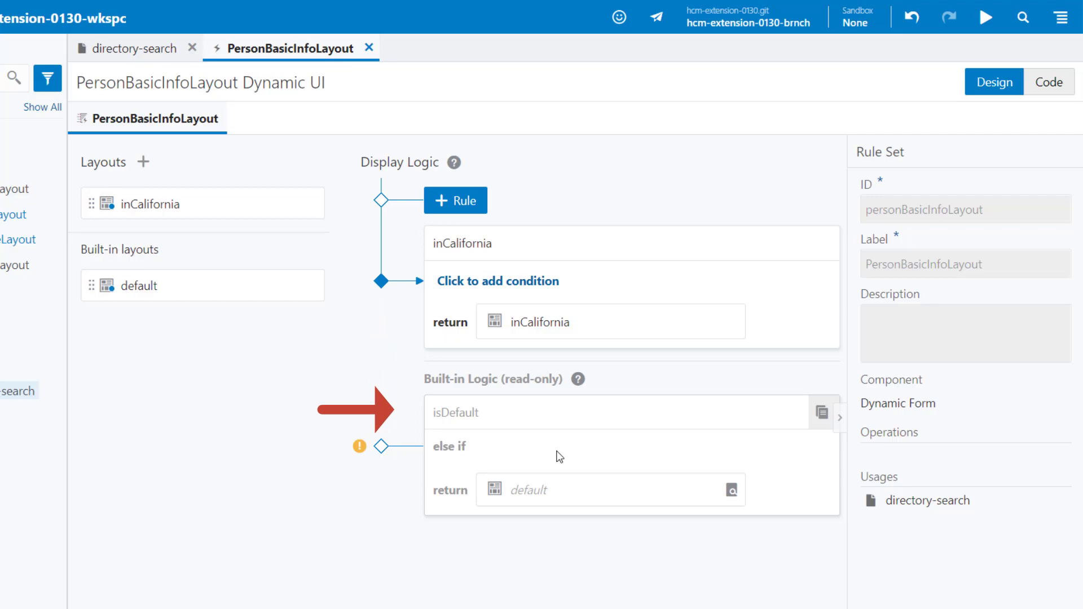
Add a condition to the inCalifornia rule requiring user.state === 'California'
{"action": "left_click", "coordinate": [463, 281]}
{"action": "type", "text": "user"}
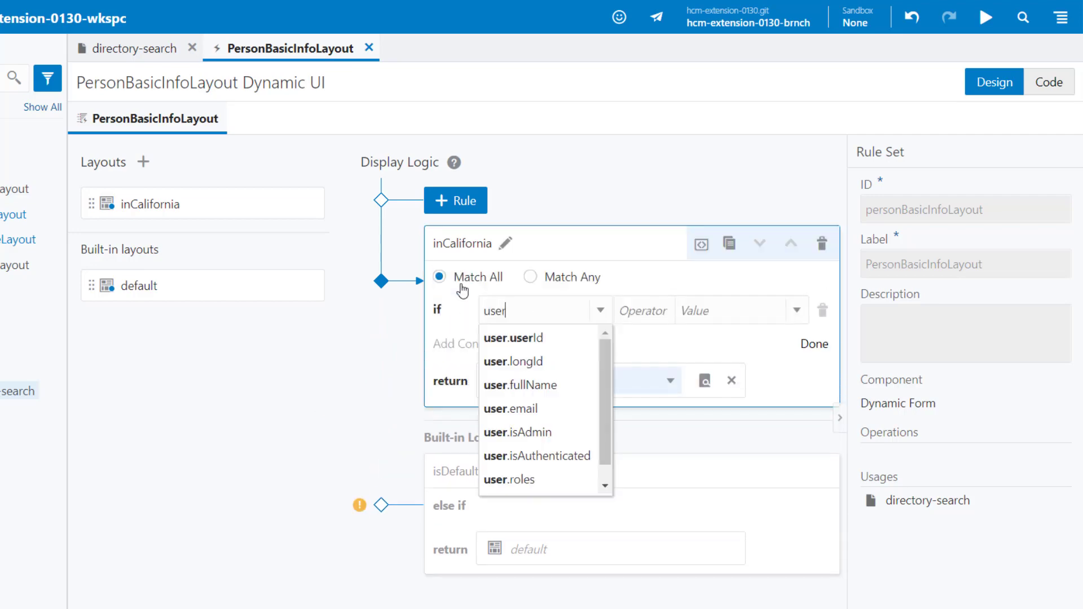
{"action": "type", "text": ".state"}
{"action": "key", "text": "Return"}
{"action": "left_click", "coordinate": [635, 311]}
{"action": "left_click", "coordinate": [640, 339]}
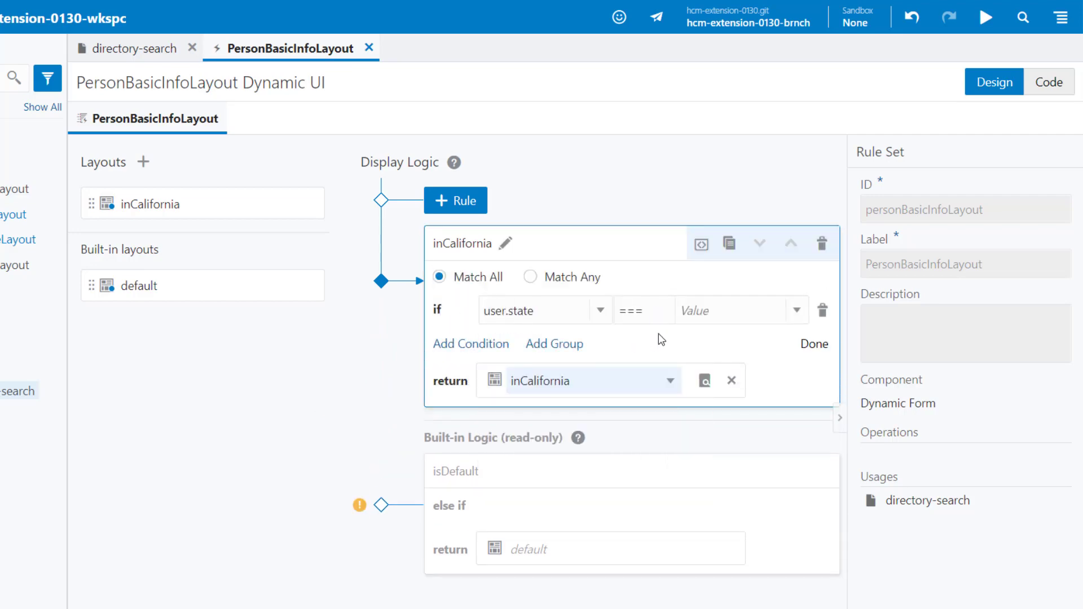
{"action": "left_click", "coordinate": [695, 310]}
{"action": "type", "text": "'California'"}
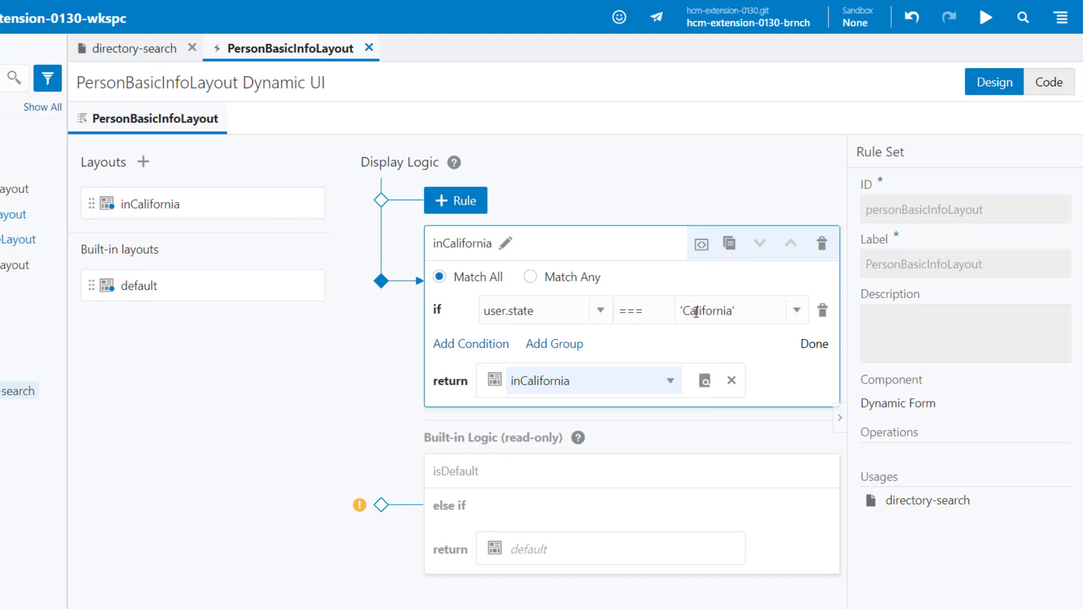
{"action": "left_click", "coordinate": [813, 345]}
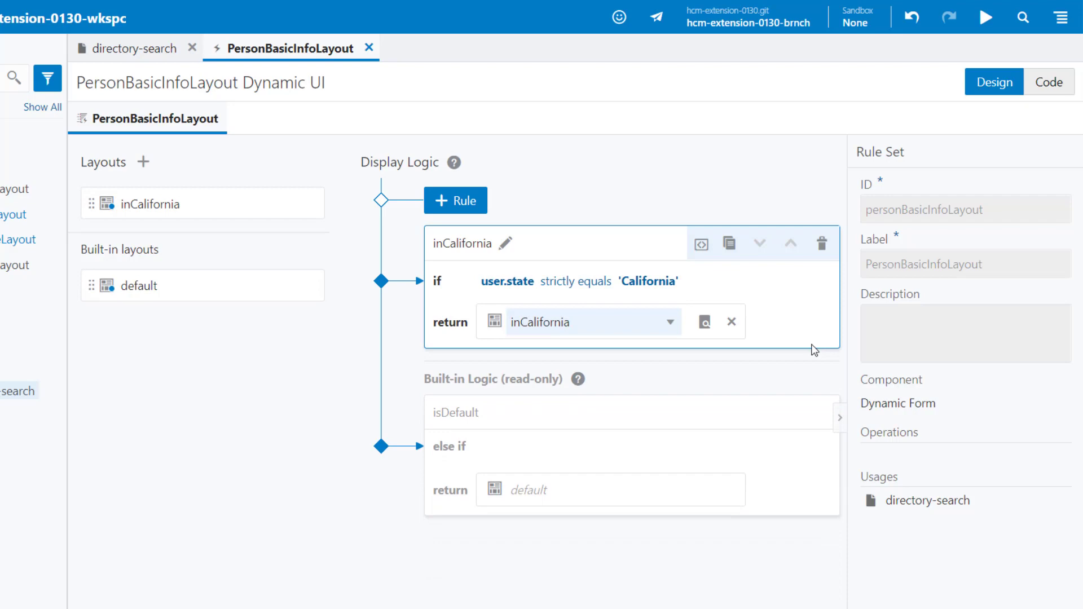
In the inCalifornia layout, remove the Phone Numbers and Address fields and move Job Name above Work Email
{"action": "left_click", "coordinate": [259, 206]}
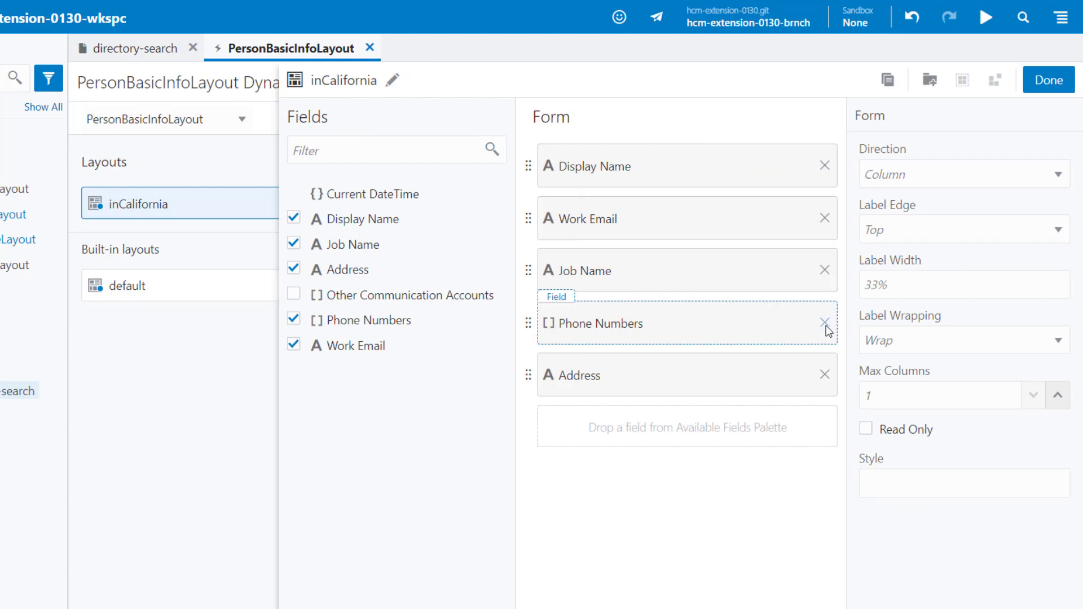
{"action": "left_click", "coordinate": [825, 324]}
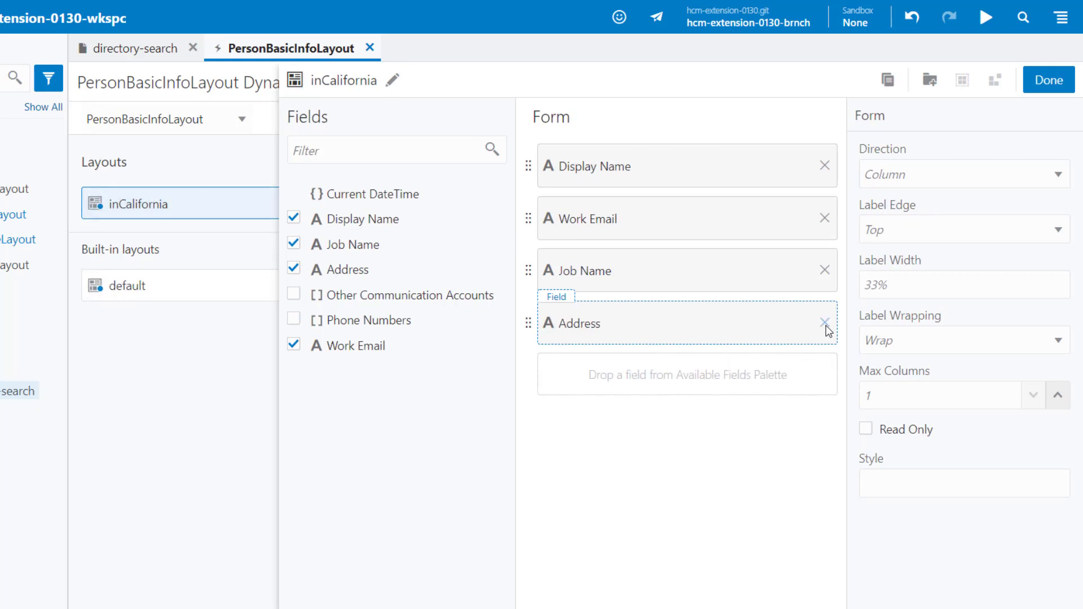
{"action": "left_click", "coordinate": [825, 324]}
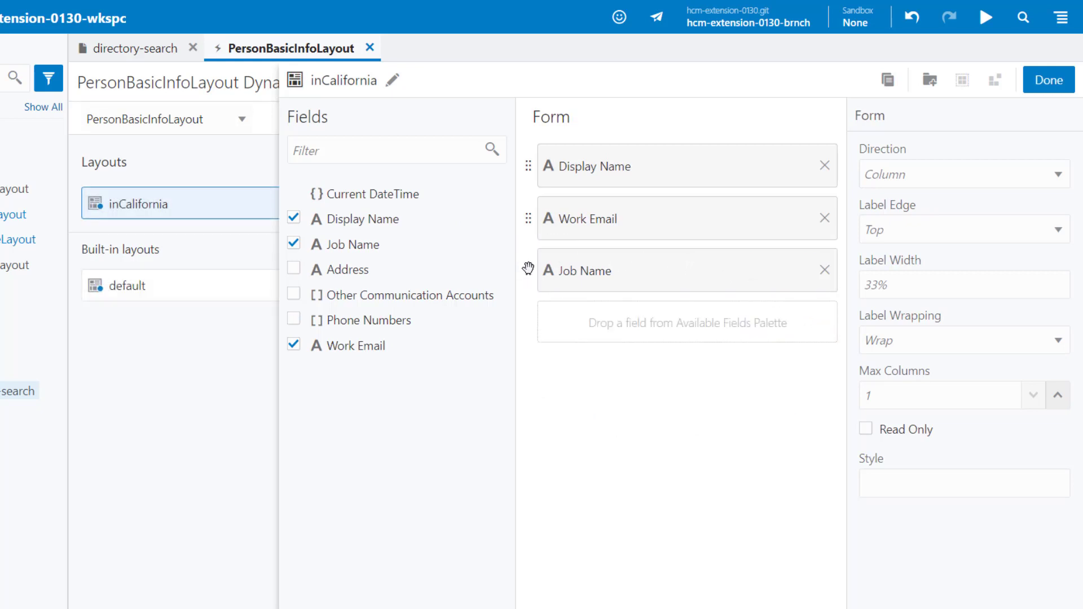
{"action": "left_click_drag", "start_coordinate": [528, 269], "coordinate": [558, 217]}
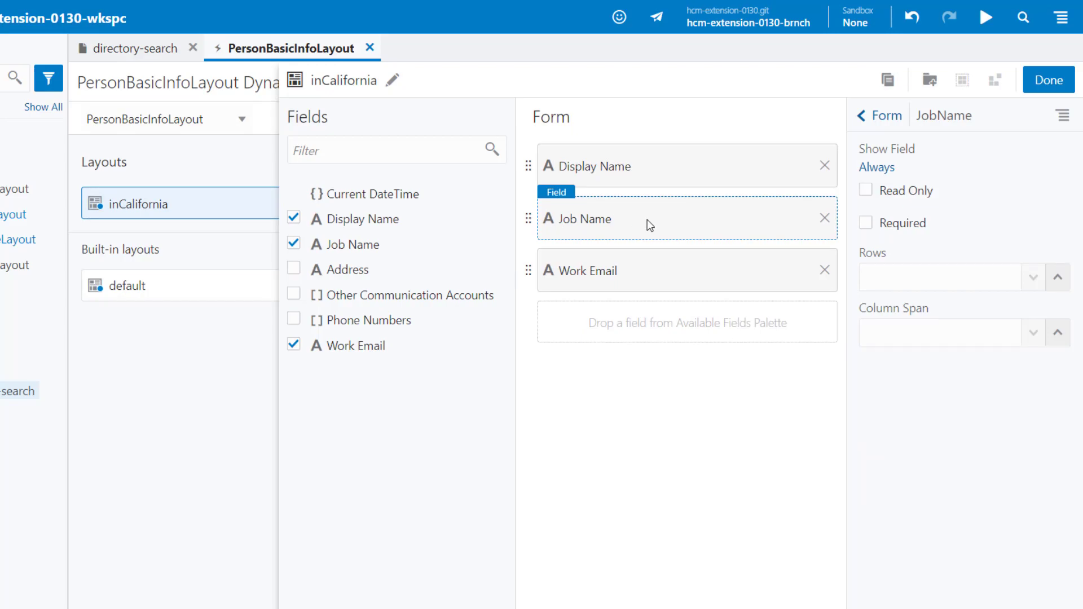
Show the Job Name field only if user.roles === 'manager', save the field rule and finish editing the layout
{"action": "left_click", "coordinate": [882, 170]}
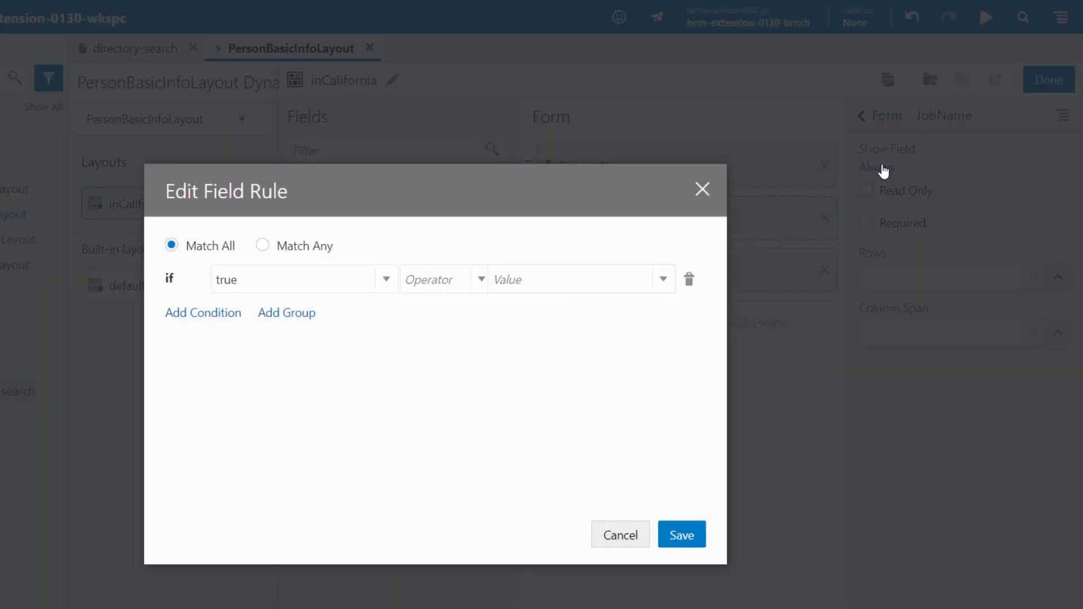
{"action": "left_click", "coordinate": [342, 283]}
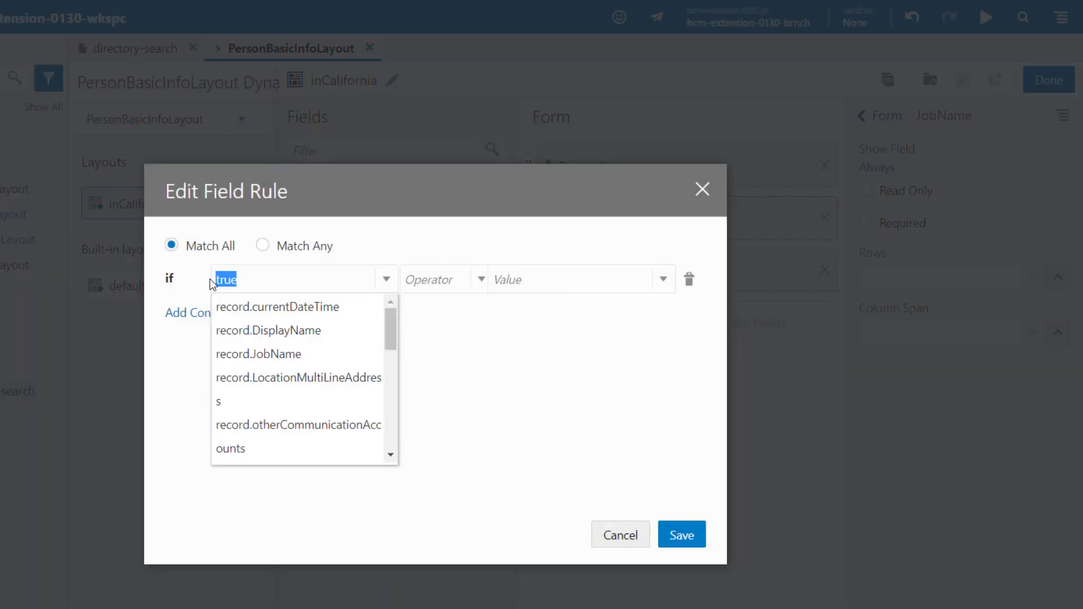
{"action": "type", "text": "user.roles"}
{"action": "left_click", "coordinate": [436, 279]}
{"action": "left_click", "coordinate": [432, 308]}
{"action": "left_click", "coordinate": [524, 280]}
{"action": "type", "text": "'manager'"}
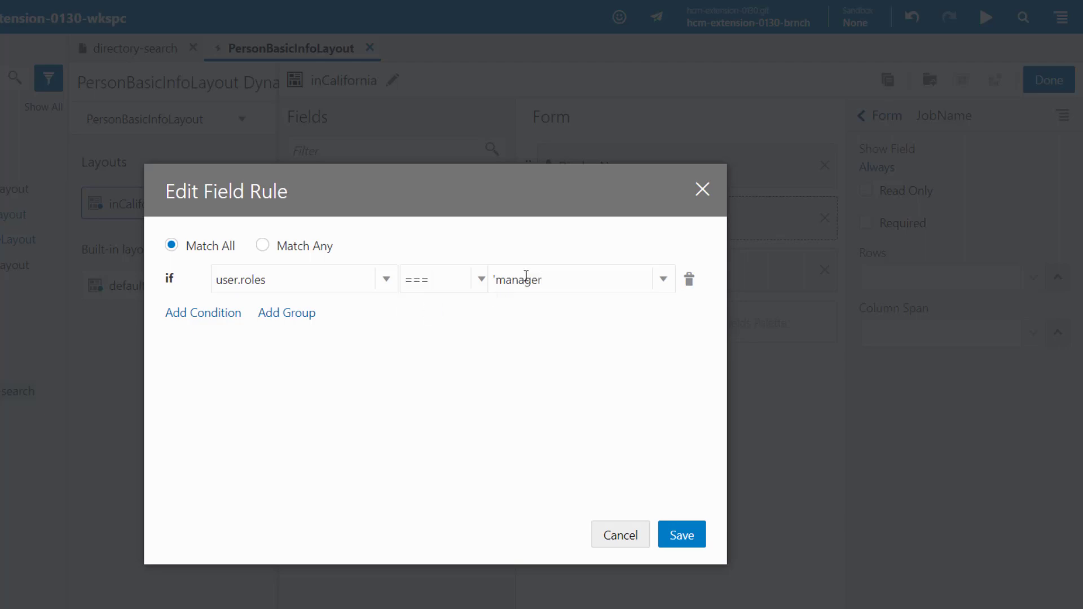
{"action": "left_click", "coordinate": [682, 535]}
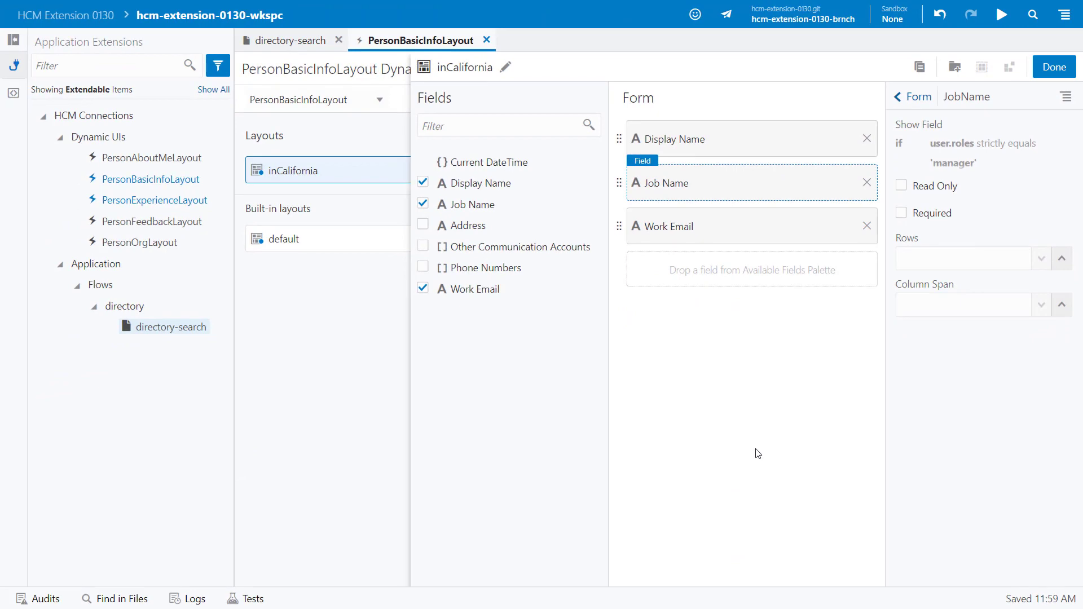
{"action": "left_click", "coordinate": [1051, 69]}
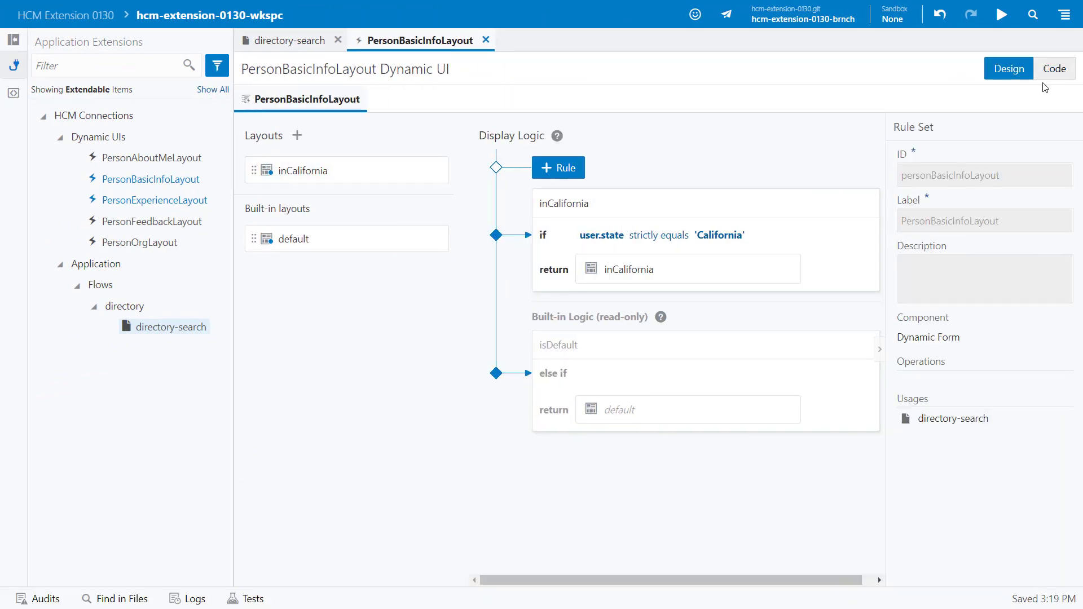
Return to the directory-search page and set the layout preview of PersonBasicInfoLayout to inCalifornia
{"action": "left_click", "coordinate": [336, 45]}
{"action": "left_click", "coordinate": [519, 405]}
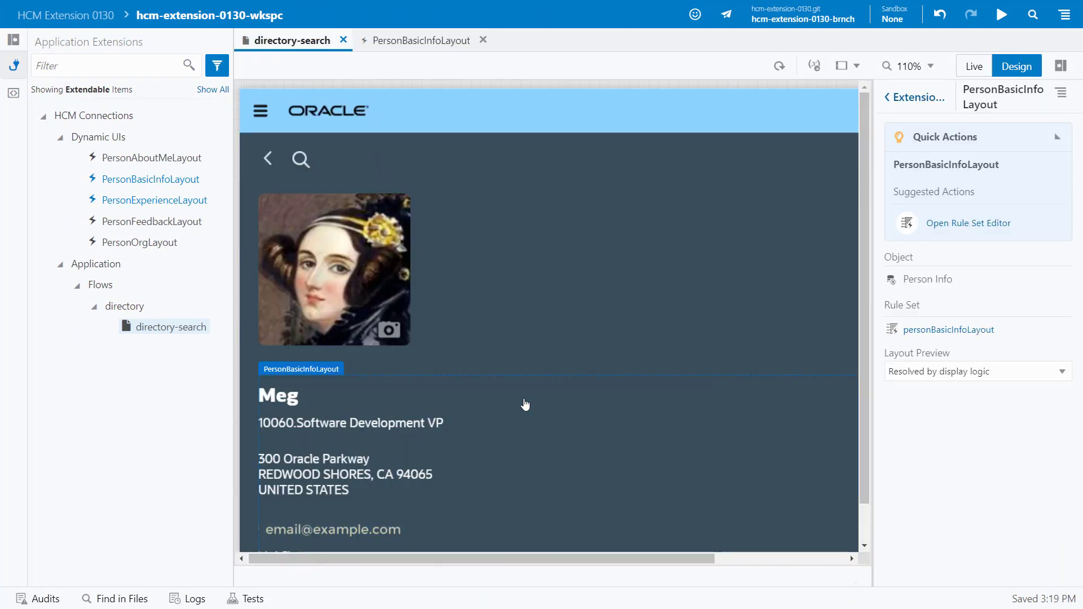
{"action": "left_click", "coordinate": [931, 372]}
{"action": "left_click", "coordinate": [921, 417]}
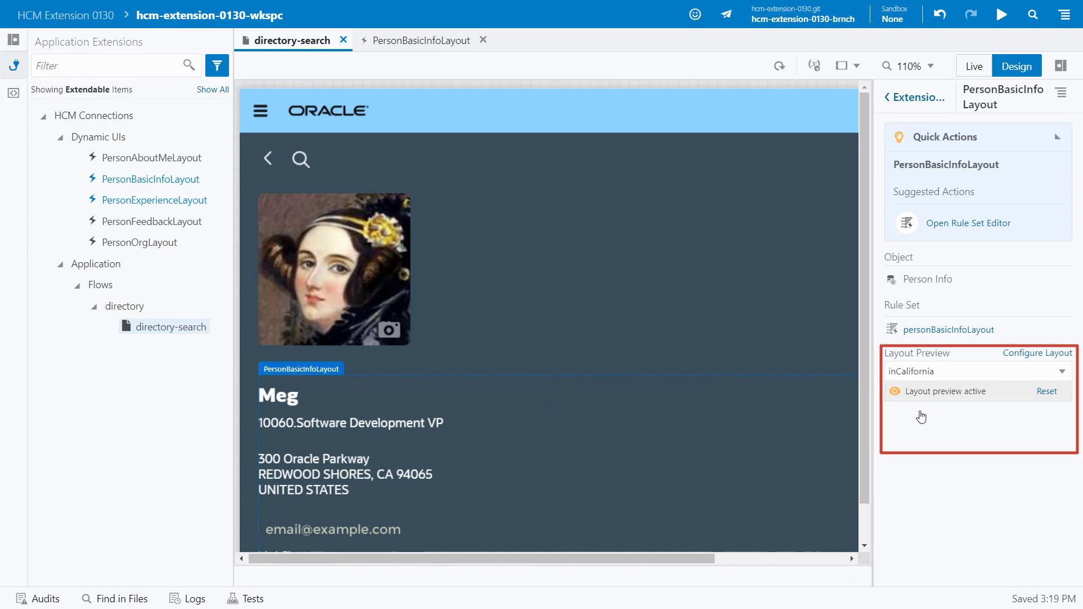